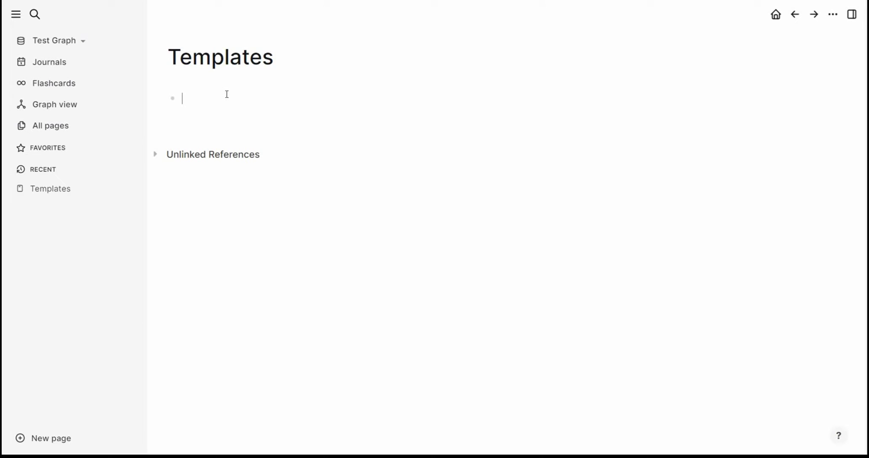
left_click(25, 63)
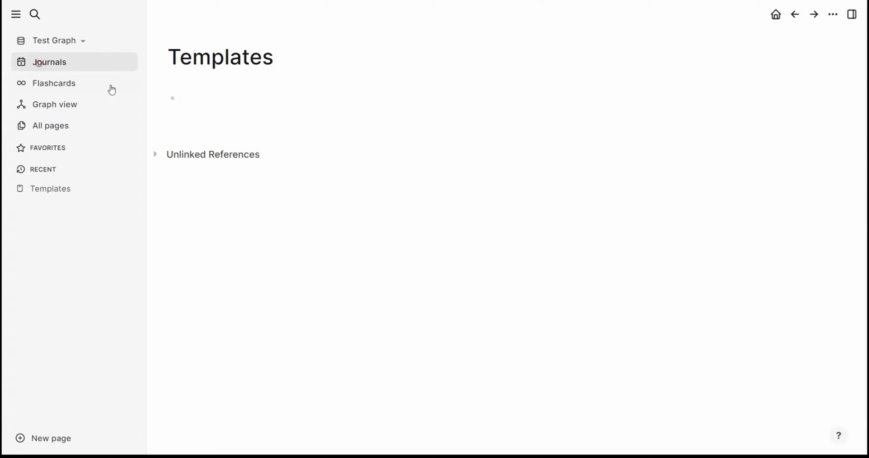
right_click(172, 109)
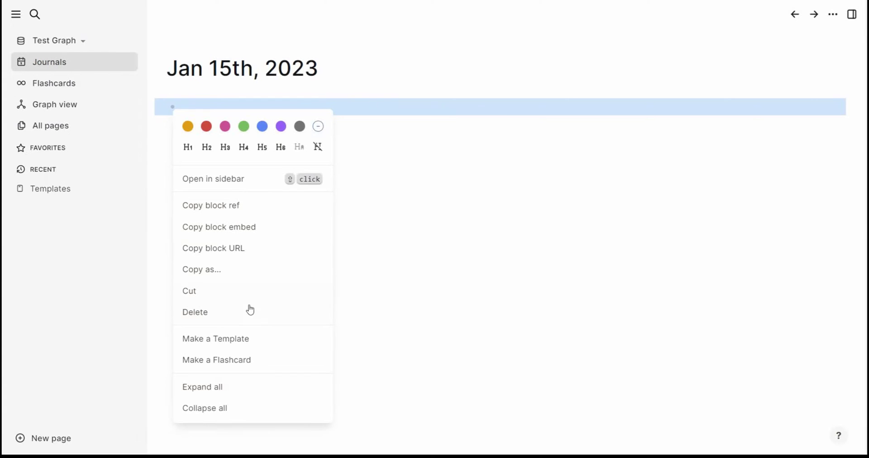
left_click(619, 152)
left_click(51, 192)
left_click(230, 100)
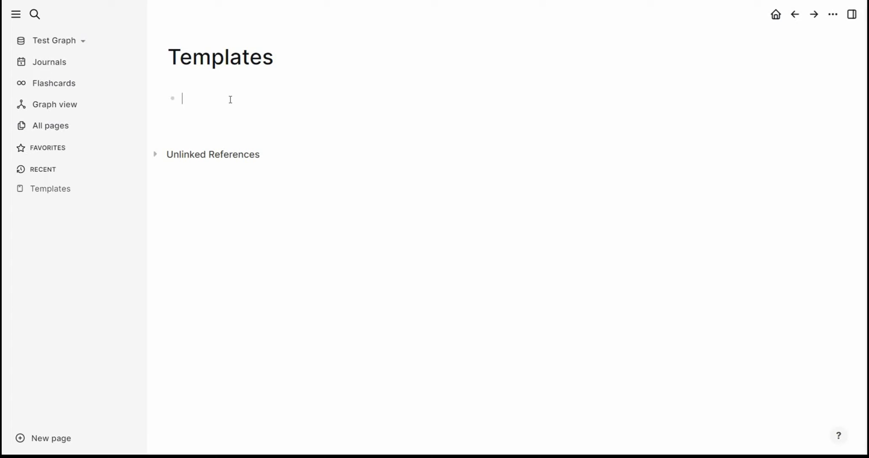
type("Book")
type(" Template")
Add Title:, Author, Date: and Date Read: child bullets under Book Template, plus an empty one.
key("Return")
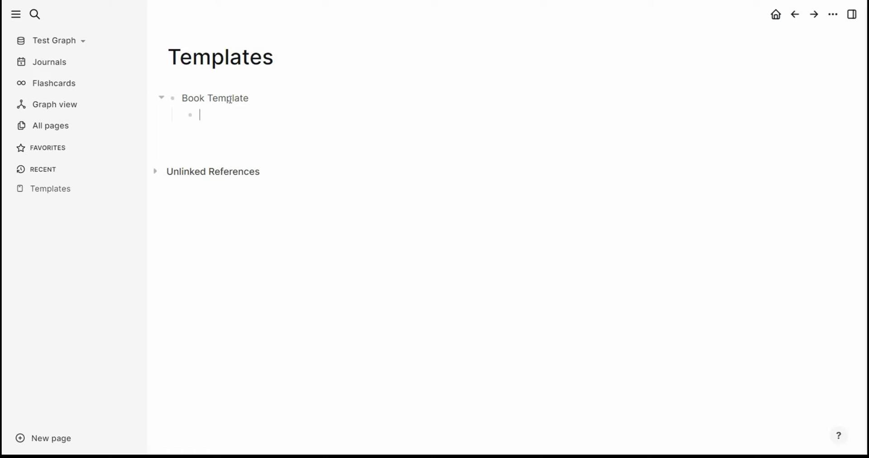
type("Title")
type("e")
key("BackSpace")
type(":")
key("Return")
type("Au")
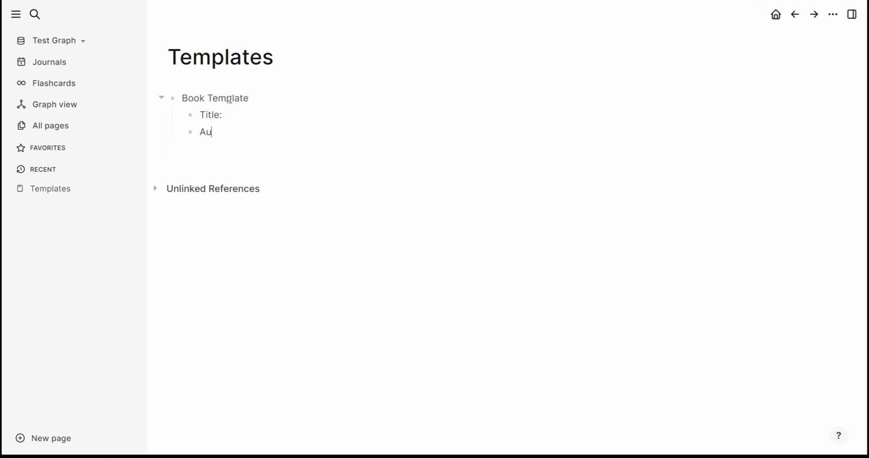
type("thor")
key("Return")
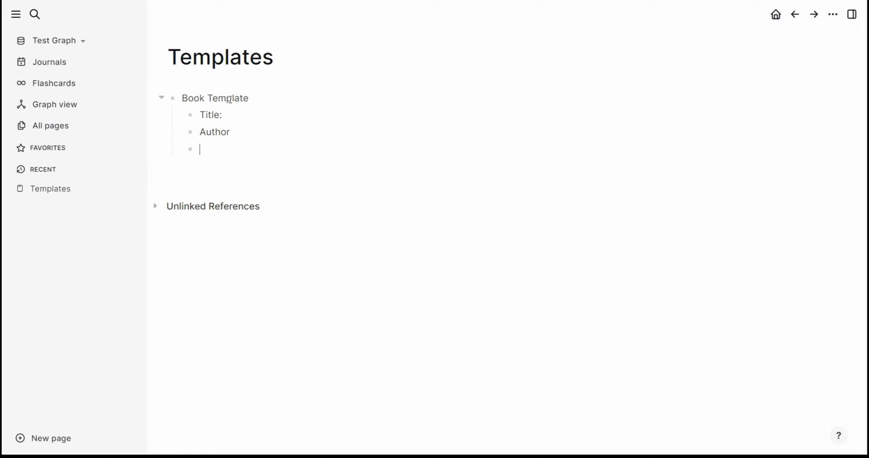
type("Date:")
key("Return")
type("Date Read")
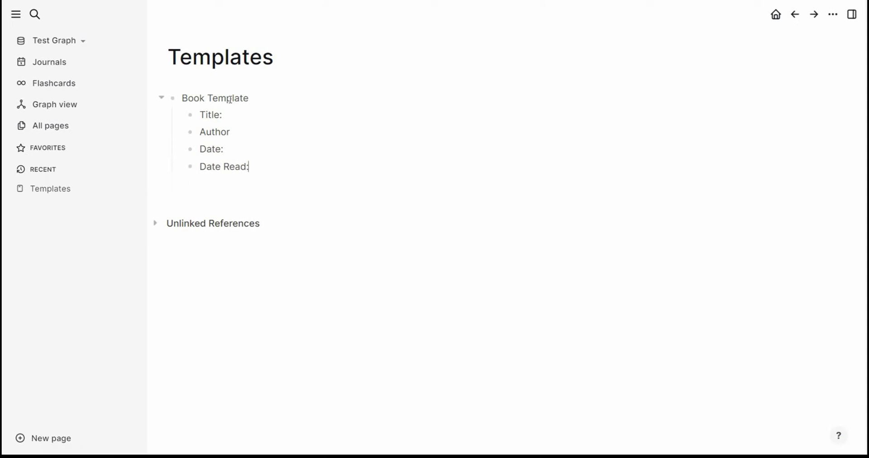
key("Return")
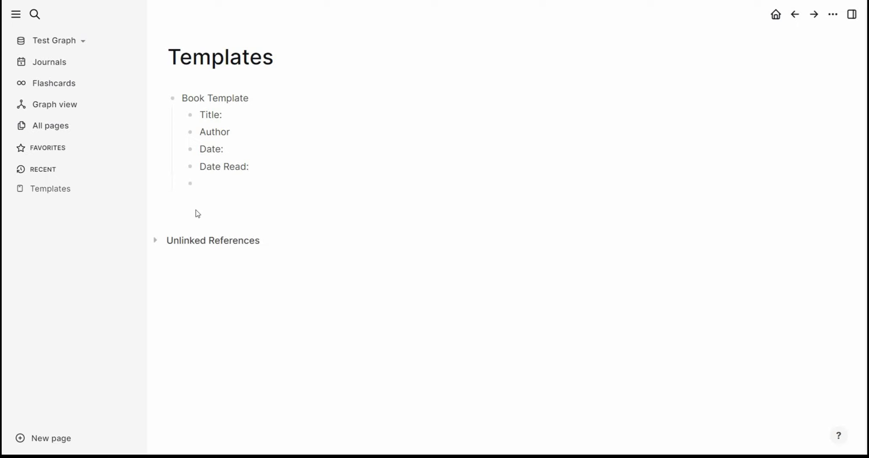
Save the block as a template named 'Book Template' with parent-block inclusion switched off.
right_click(174, 99)
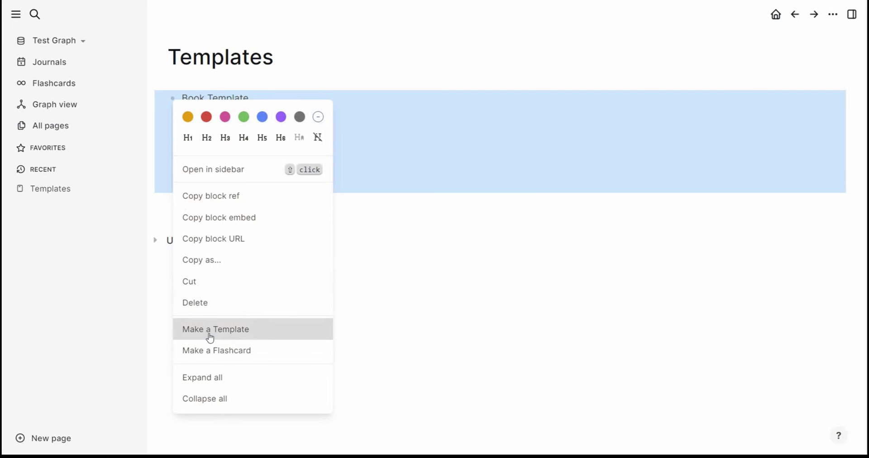
left_click(273, 335)
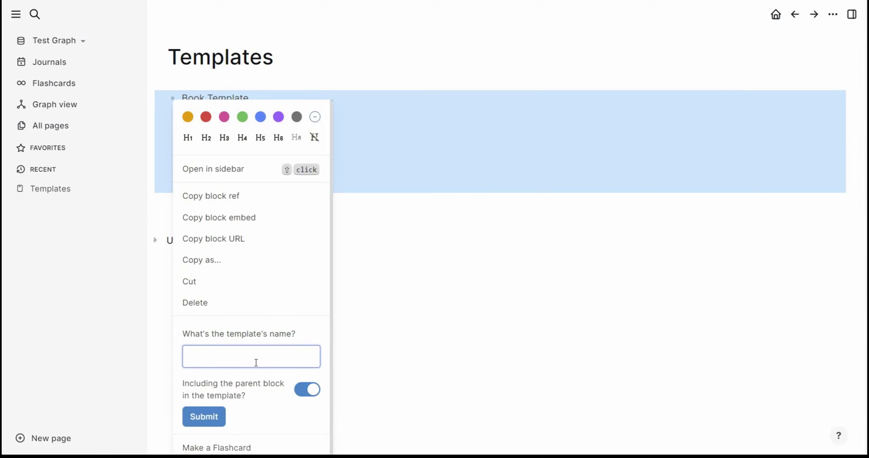
type("Book ")
type("Template")
left_click(313, 390)
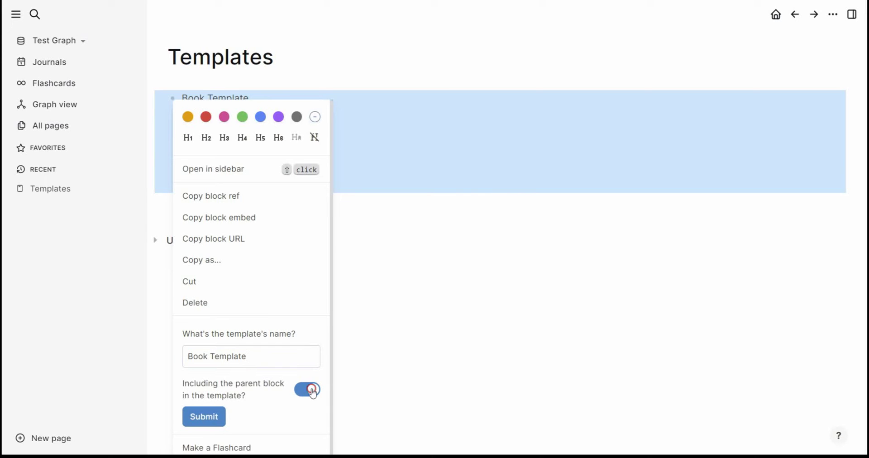
left_click(211, 422)
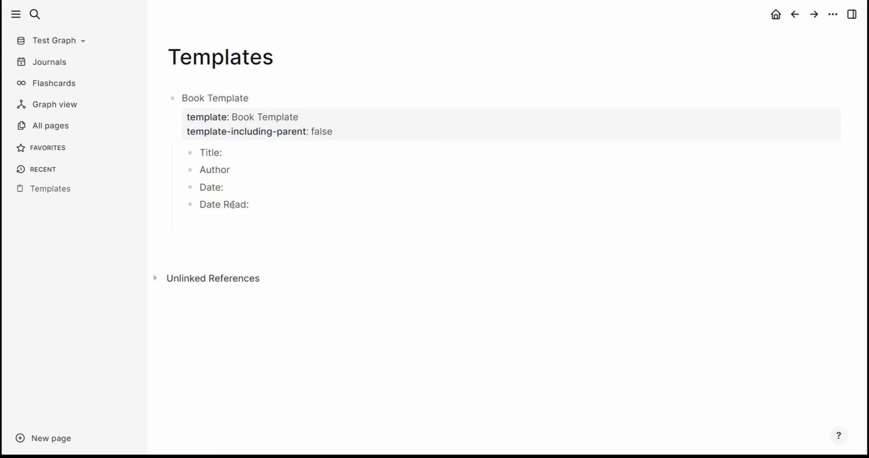
Insert Book Template into the empty block of the Jan 15th, 2023 journal using /tem.
left_click(51, 67)
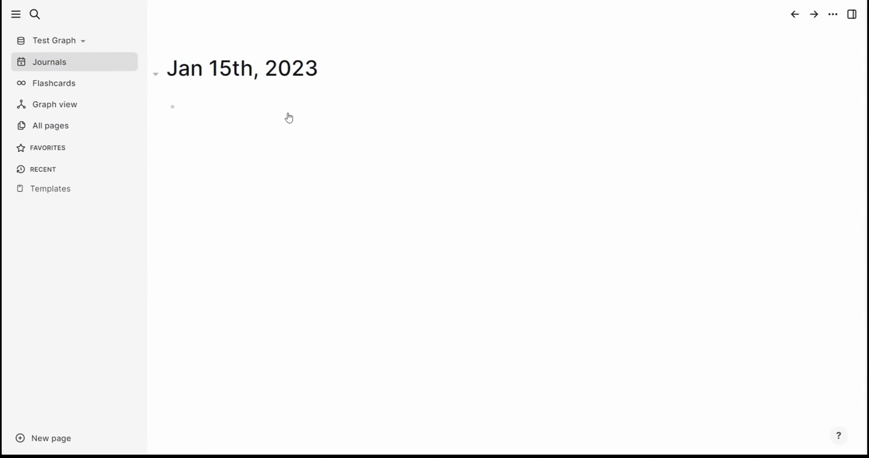
left_click(203, 102)
type("/")
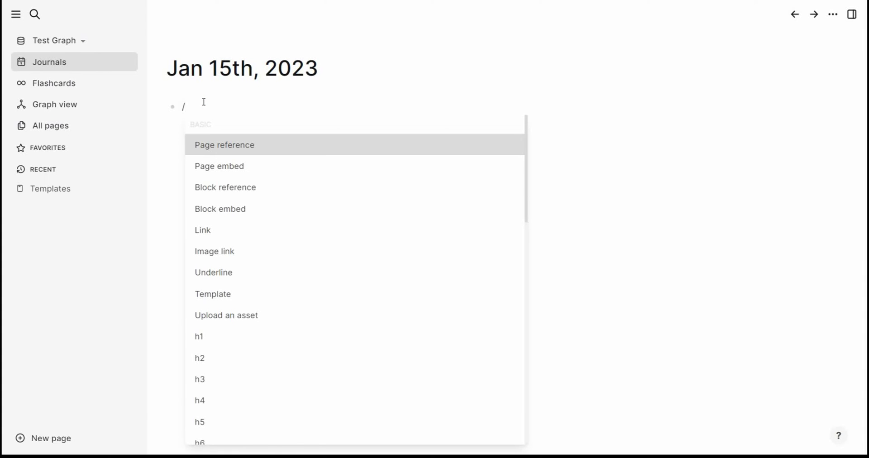
type("tem")
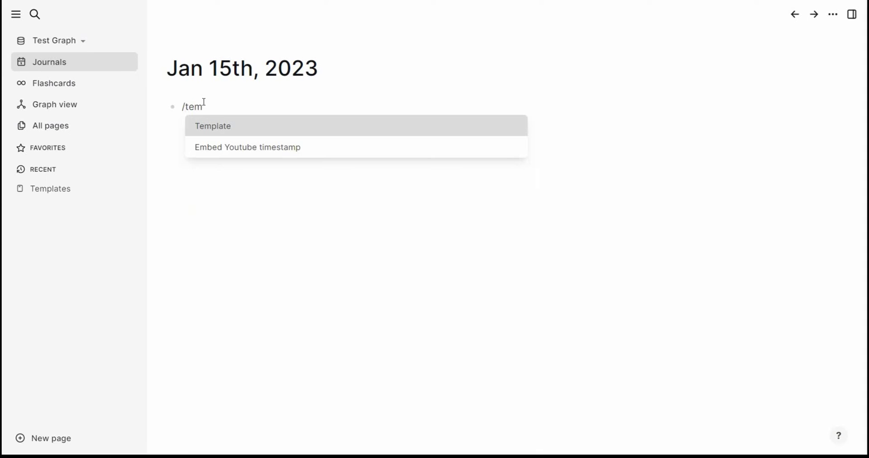
key("Return")
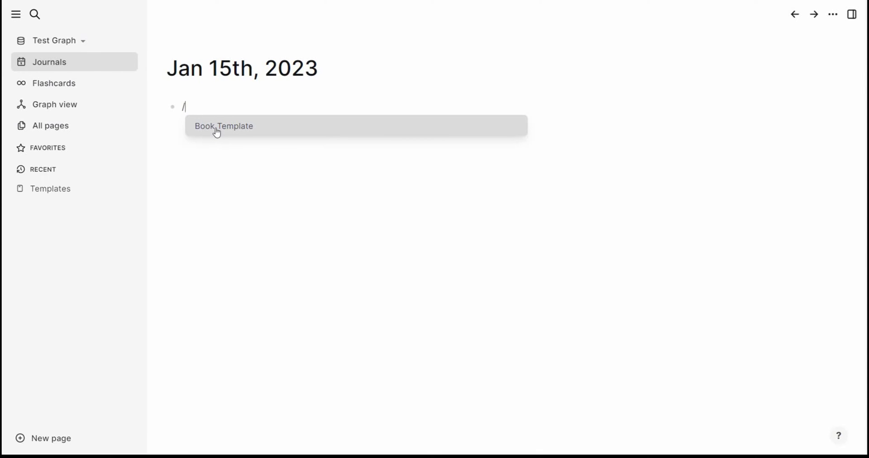
left_click(217, 132)
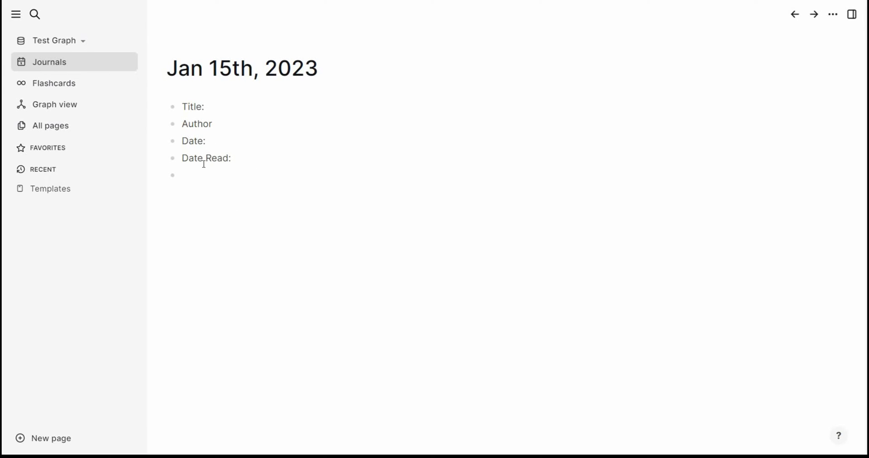
On the Templates page, set the Book Template's parent-inclusion property to true.
left_click(77, 192)
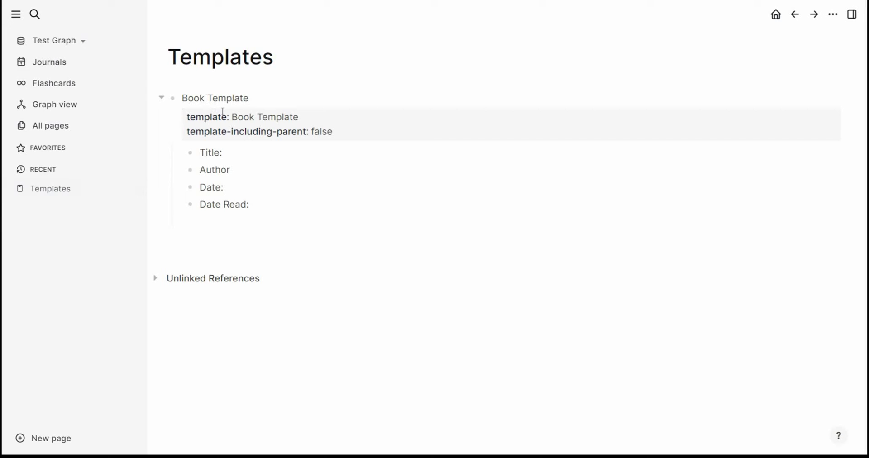
double_click(319, 132)
type("true")
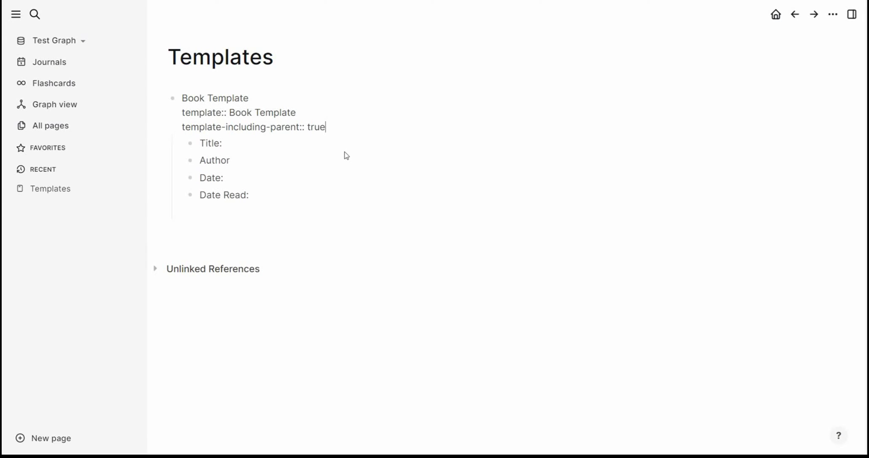
left_click(261, 188)
Add a Genre: child bullet below Date Read: in the Book Template.
left_click(282, 202)
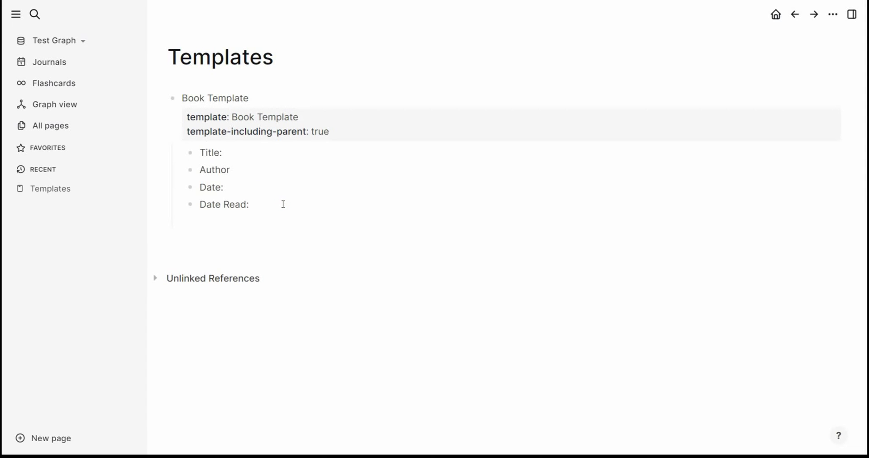
key("Return")
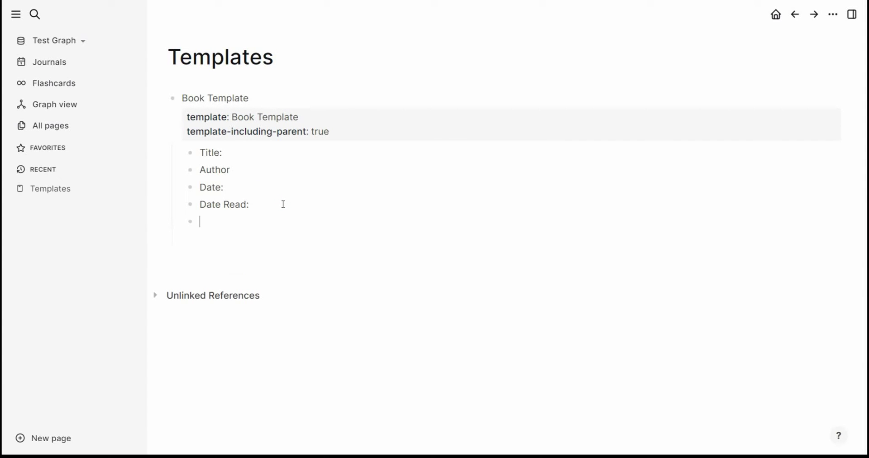
type("Ge")
type("nre:")
left_click(238, 257)
left_click(458, 385)
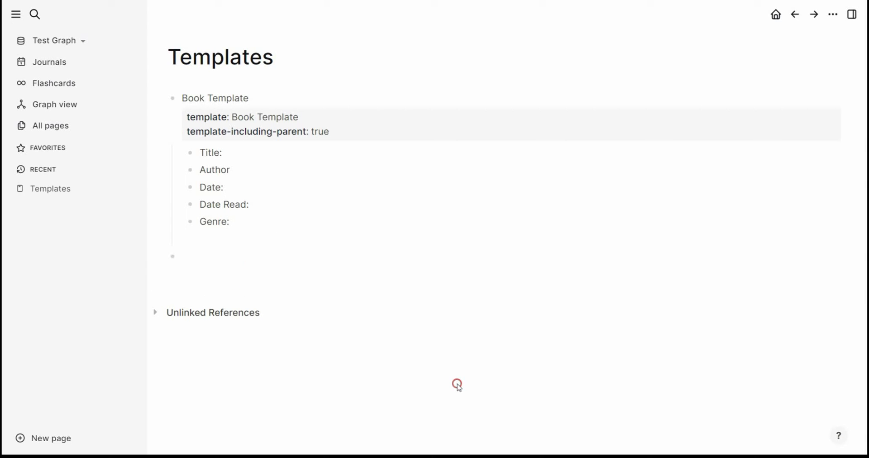
Delete the previously inserted Title-to-Date Read blocks from the Jan 15th journal.
left_click(62, 63)
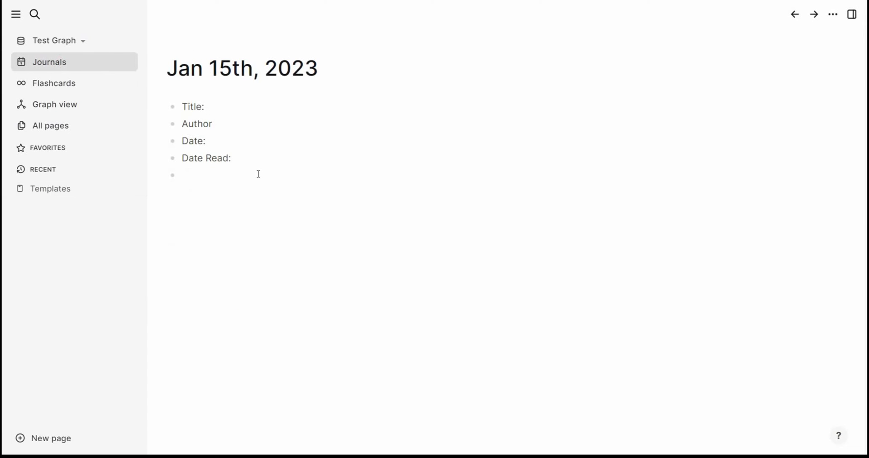
left_click_drag(255, 161, 180, 112)
key("BackSpace")
Insert the updated Book Template with Genre: into the journal and start a new block below.
left_click(201, 109)
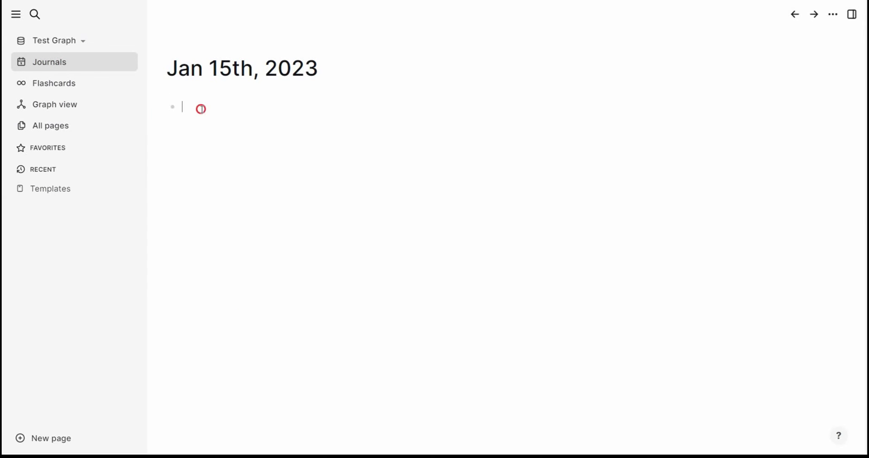
type("/tem")
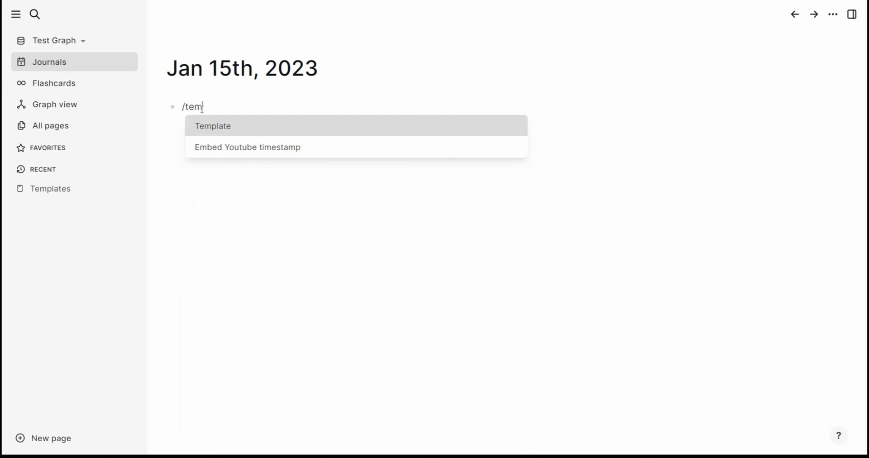
key("Return")
left_click(252, 122)
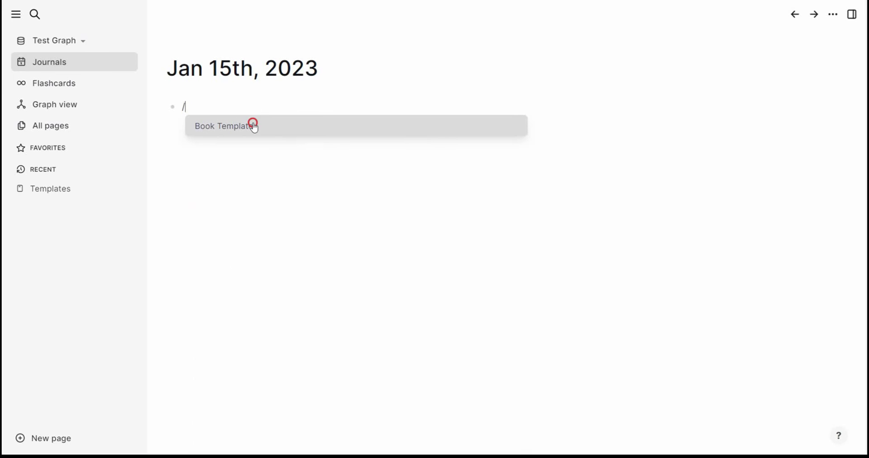
mouse_move(187, 108)
left_mouse_down()
mouse_move(202, 107)
mouse_move(182, 108)
left_mouse_up()
left_click(244, 194)
left_click_drag(245, 194, 197, 231)
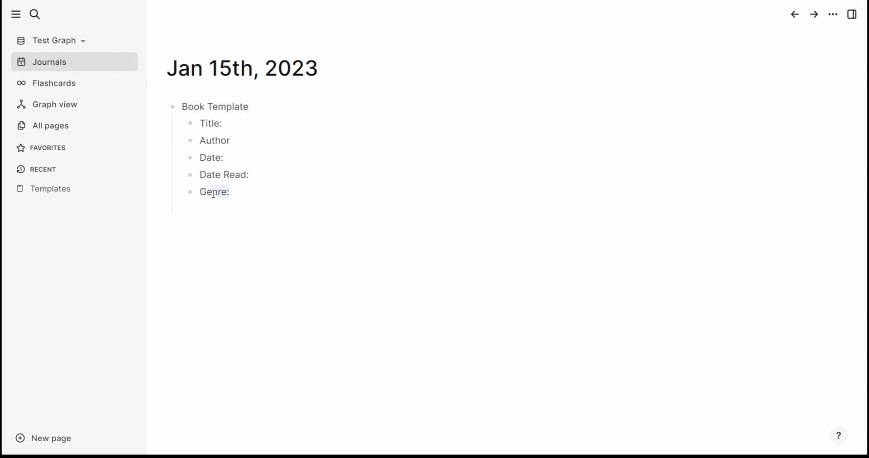
left_click(196, 227)
On the Templates page, add a Meeting block with an indented Attendees: child.
left_click(72, 189)
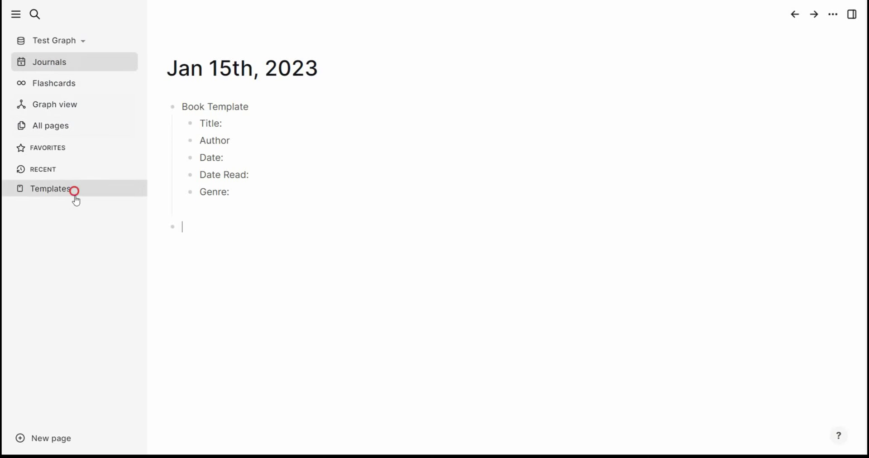
left_click(221, 249)
type("Meet")
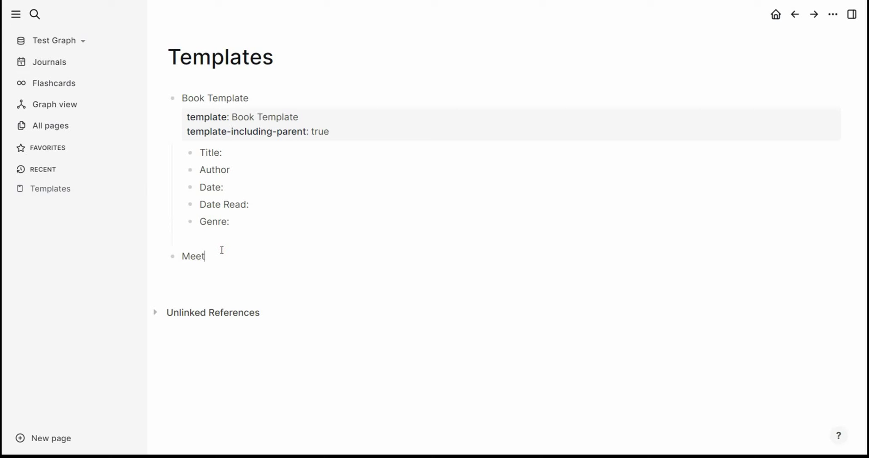
type("ing")
key("Return")
key("Tab")
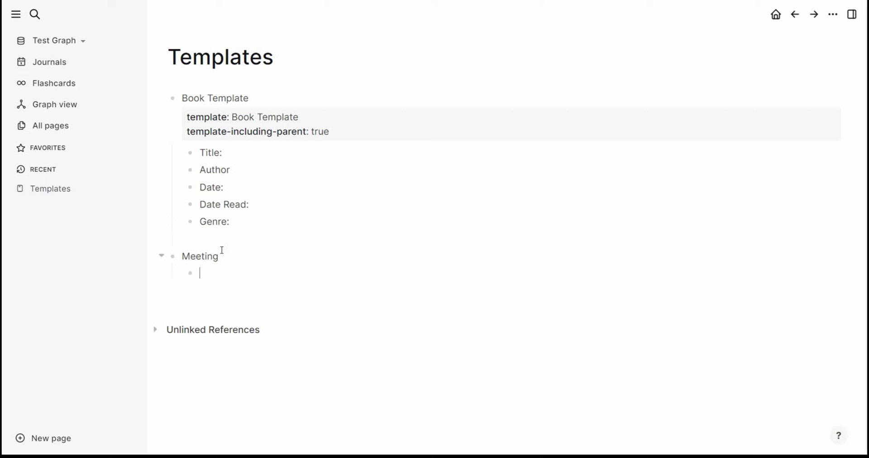
type("Atten")
type("dees:")
Add Date:, File: and Notes: sub-items under Meeting and finish editing.
key("Return")
type("FD")
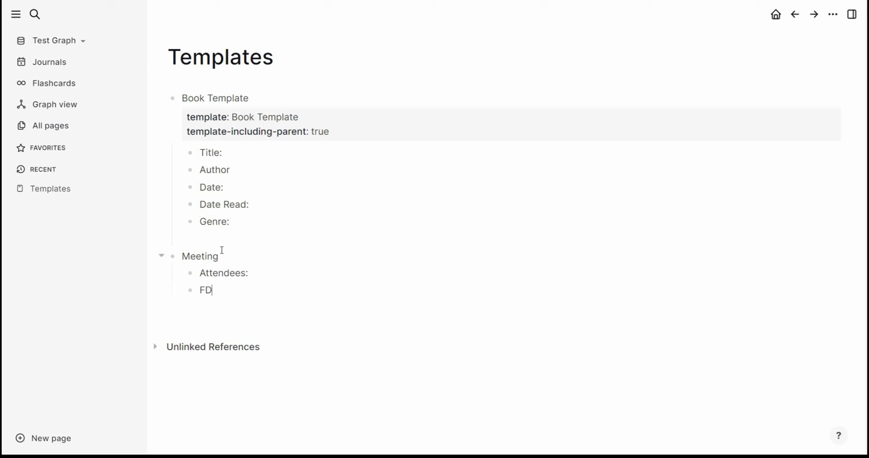
type("ate:")
key("Return")
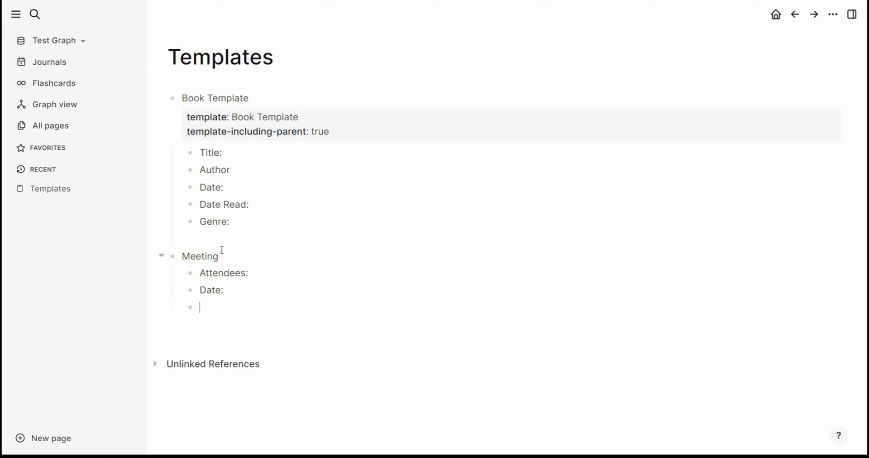
type("File:")
key("Return")
type("Notes:")
key("Escape")
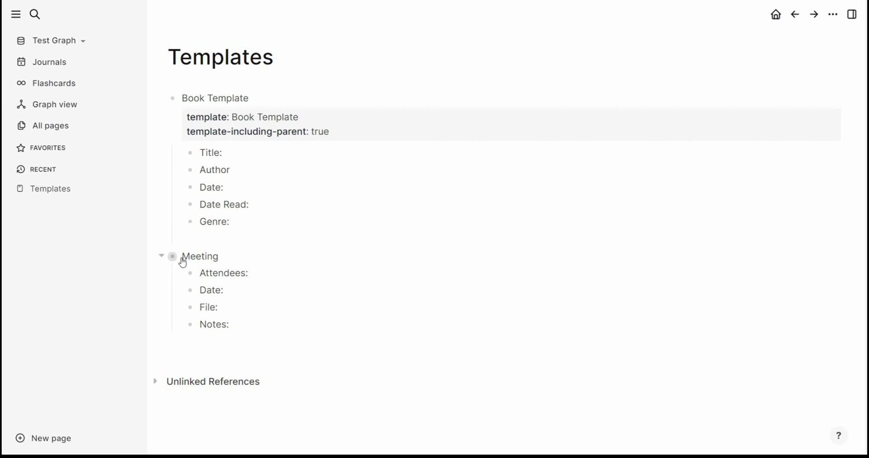
right_click(173, 256)
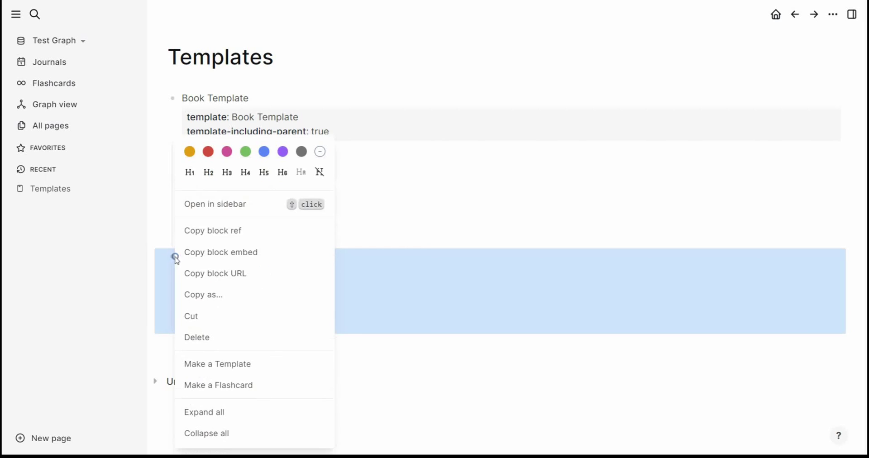
Save the Meeting block as template 'Meeting Notes' and return to the Jan 15th journal.
left_click(226, 368)
type("Meeting")
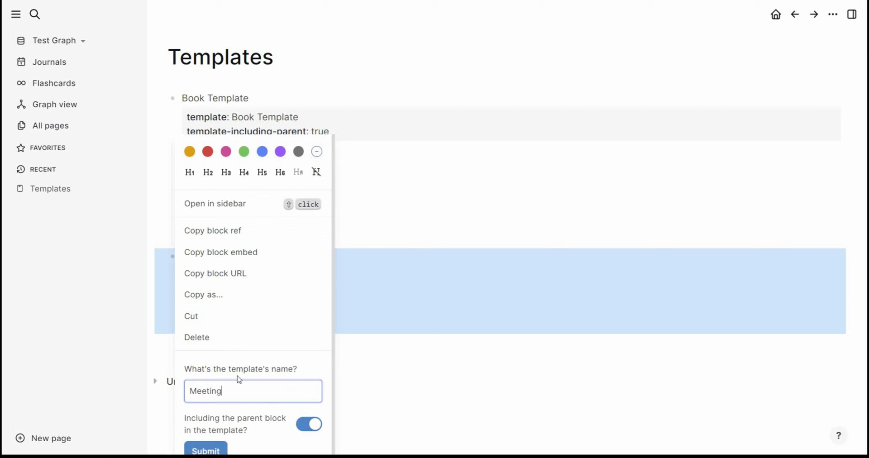
type(" Notes")
left_click(219, 452)
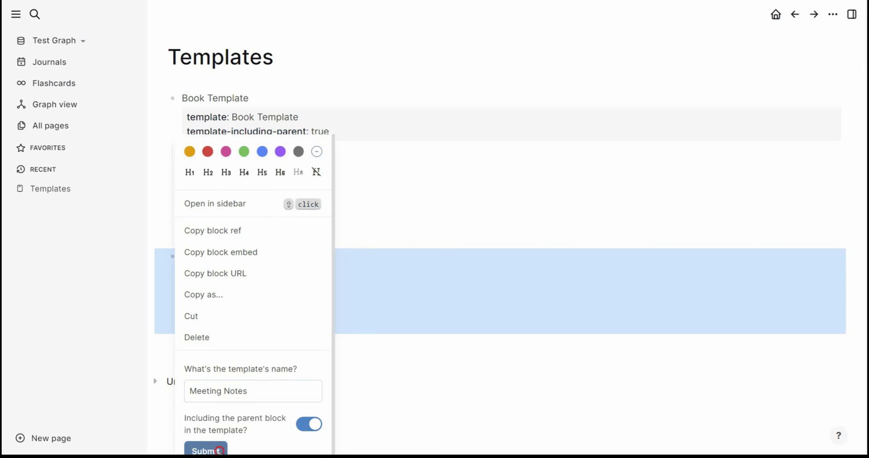
left_click(386, 350)
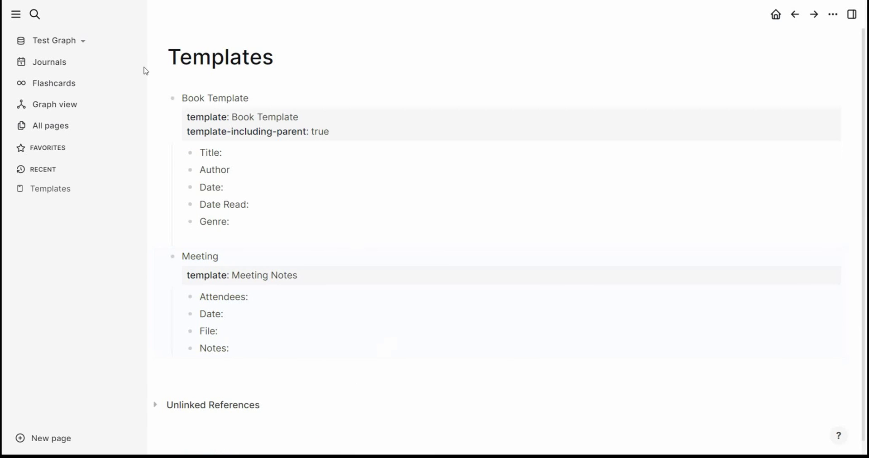
left_click(56, 65)
Insert the Meeting Notes template into the empty Jan 15th journal block using /tem.
left_click(201, 228)
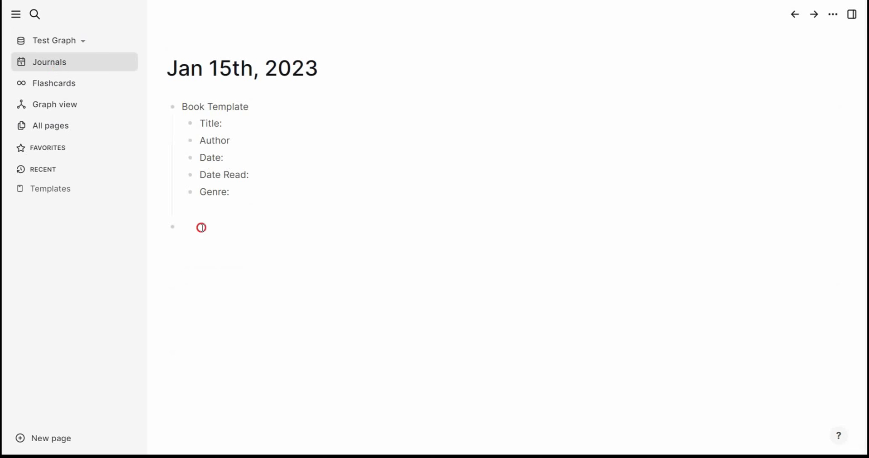
type("/mee")
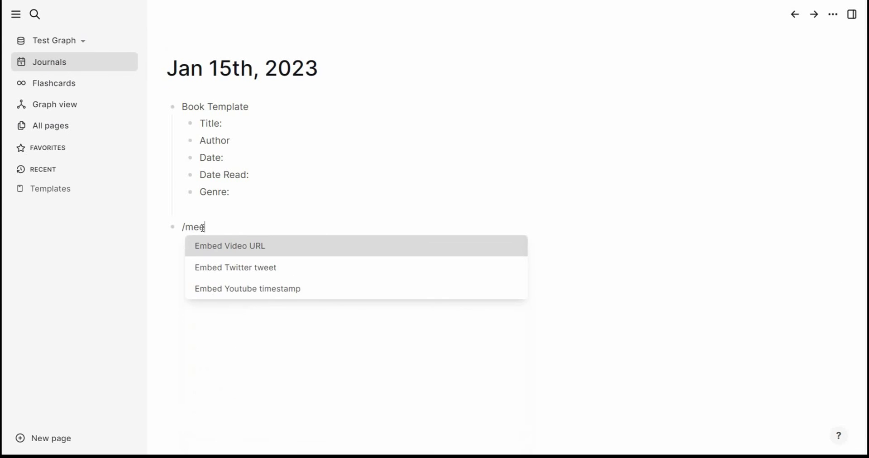
key("BackSpace")
key("BackSpace")
key("BackSpace")
type("tem")
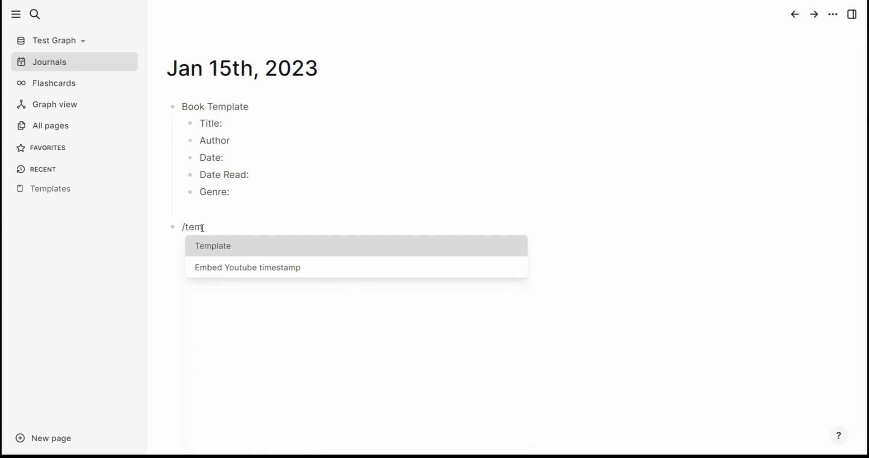
key("Return")
key("Down")
key("Return")
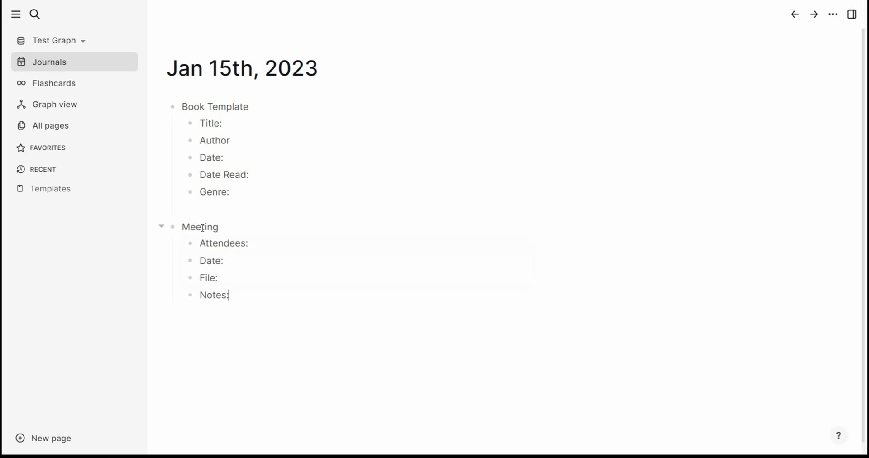
left_click(244, 295)
Rename the Meeting template's File: item to Project: and Notes: to Discussion:.
left_click(70, 191)
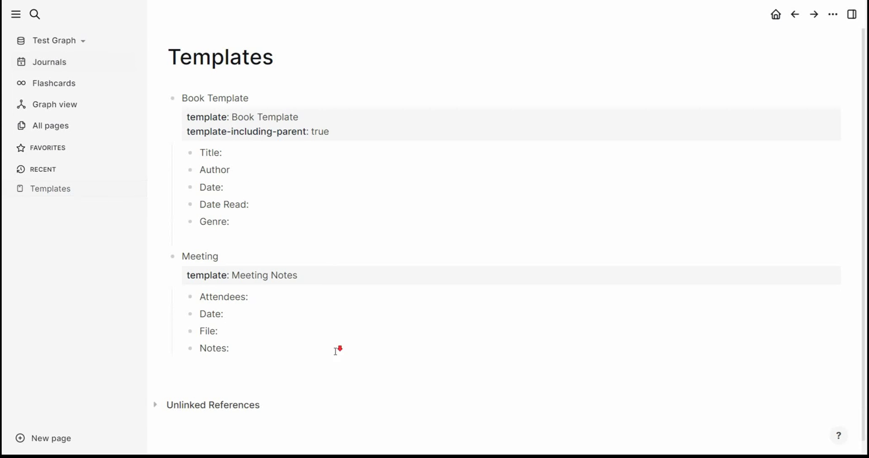
scroll(290, 342, "down", 1)
left_click(253, 319)
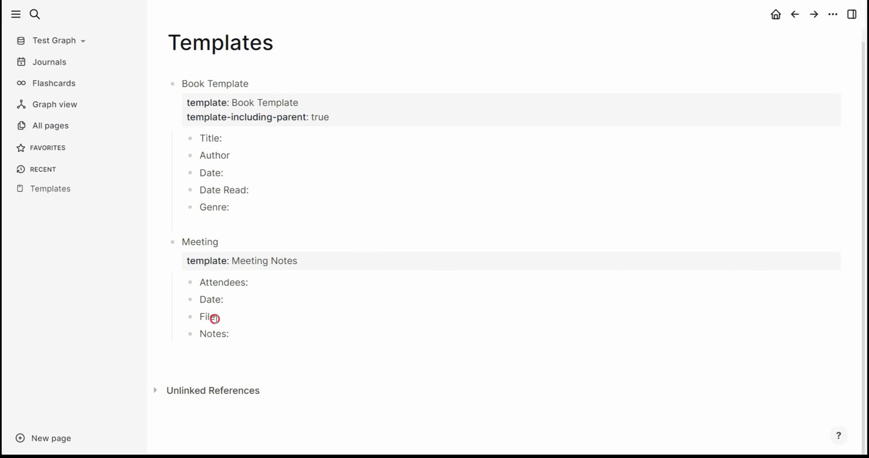
left_click_drag(216, 319, 201, 319)
type("Pro")
type("ject:")
double_click(214, 333)
type("Dis")
type("cussion:")
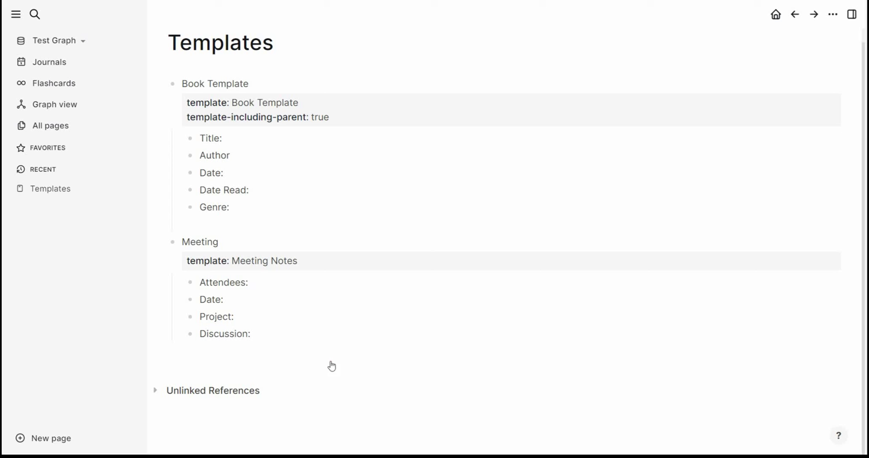
Insert the updated Meeting Notes template in a new block at the end of the Jan 15th journal.
left_click(76, 69)
left_click_drag(250, 295, 186, 228)
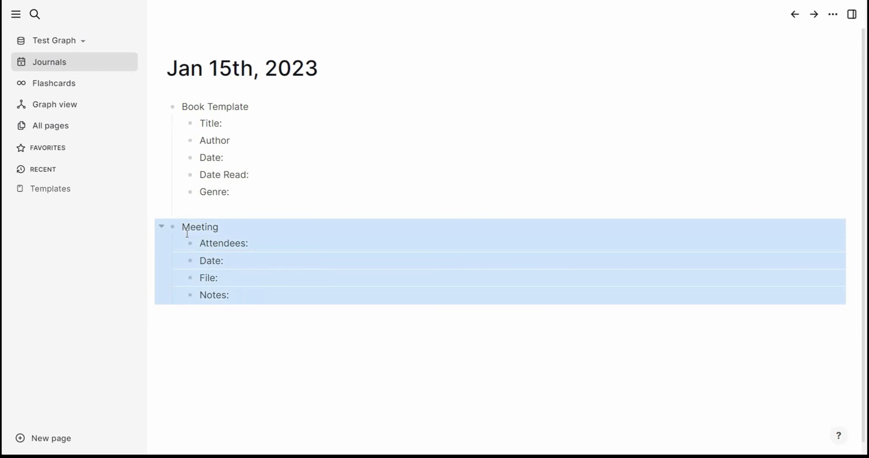
left_click(223, 297)
left_click(254, 300)
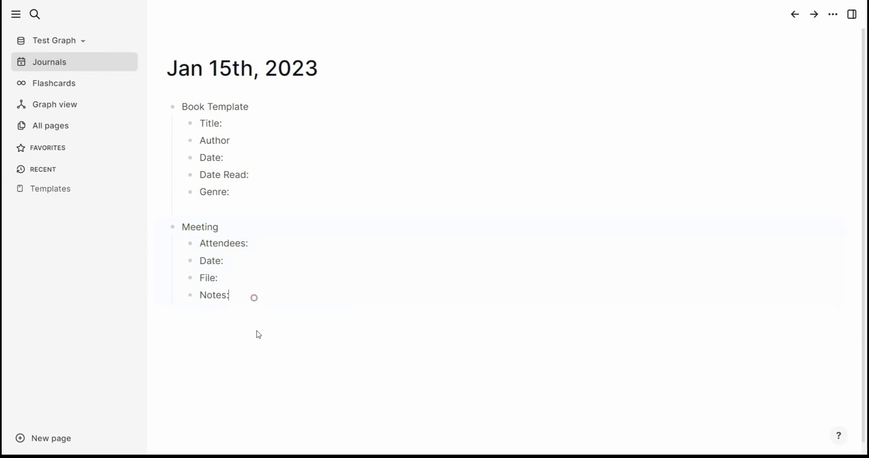
left_click(260, 334)
type("/")
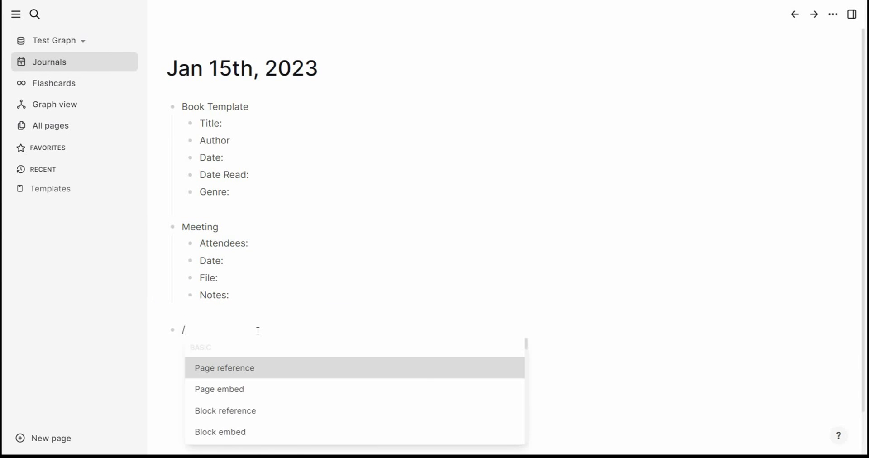
type("tem")
key("Return")
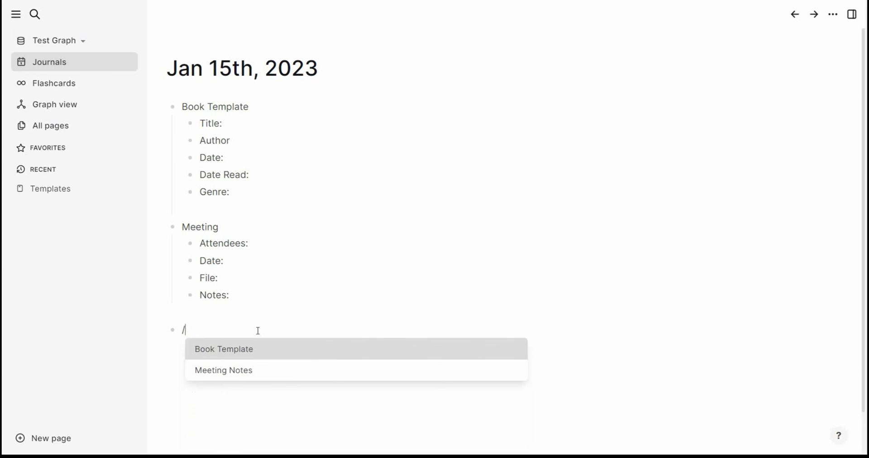
key("Down")
key("Return")
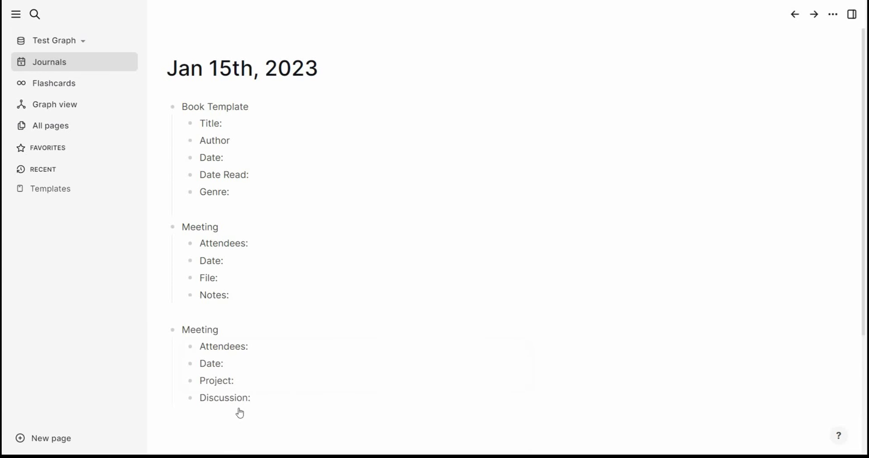
Select the new Project/Discussion lines and the older File/Notes lines to compare them.
left_click(216, 382)
left_click_drag(216, 382, 224, 392)
left_click_drag(208, 279, 218, 298)
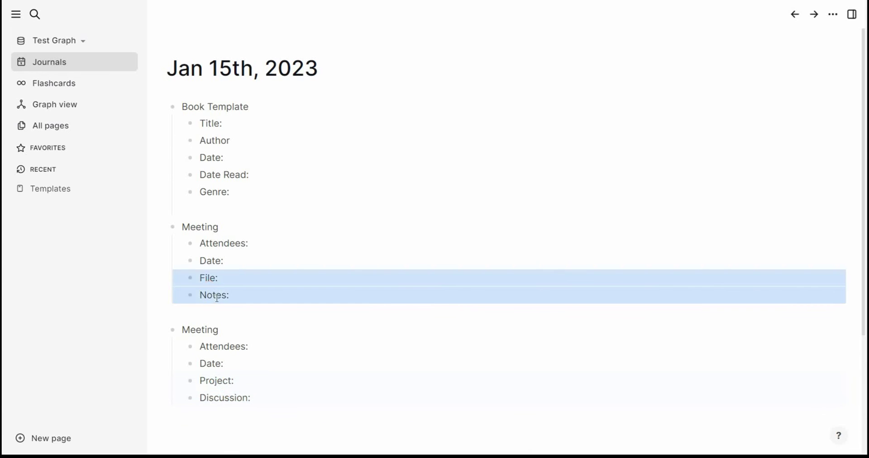